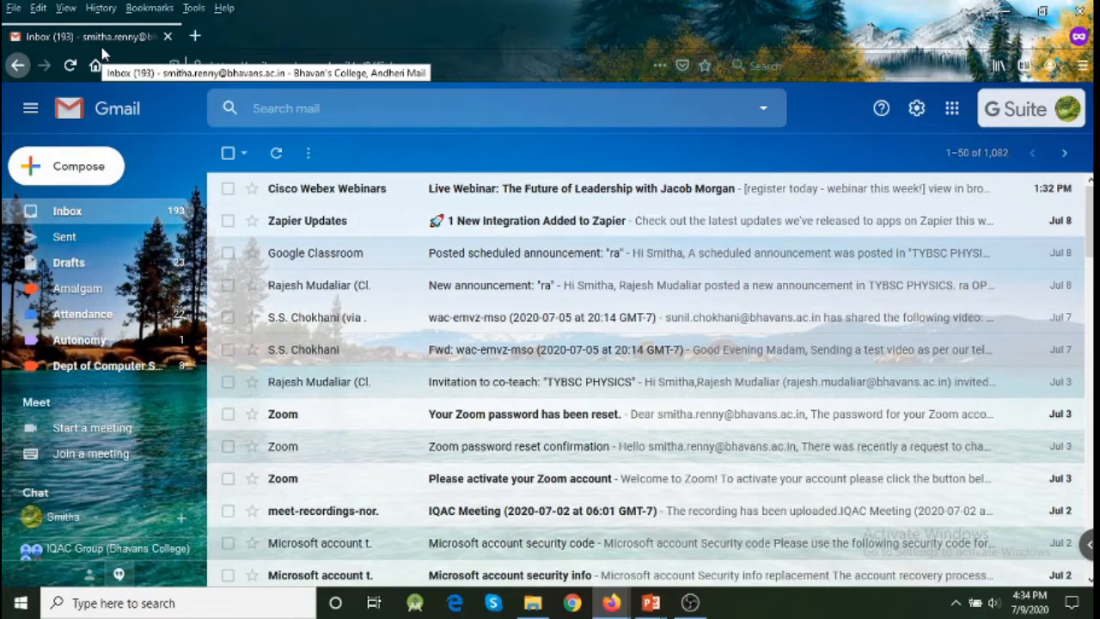
Step: Open Google Calendar at calendar.google.com in a new browser tab
click(200, 35)
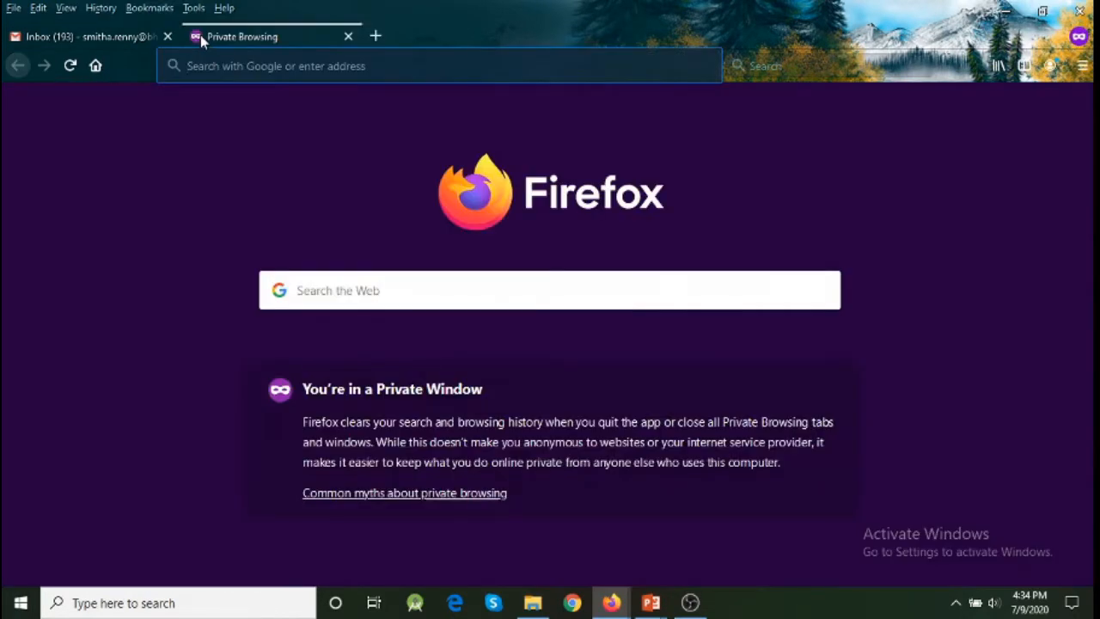
text(calendar.google.com/)
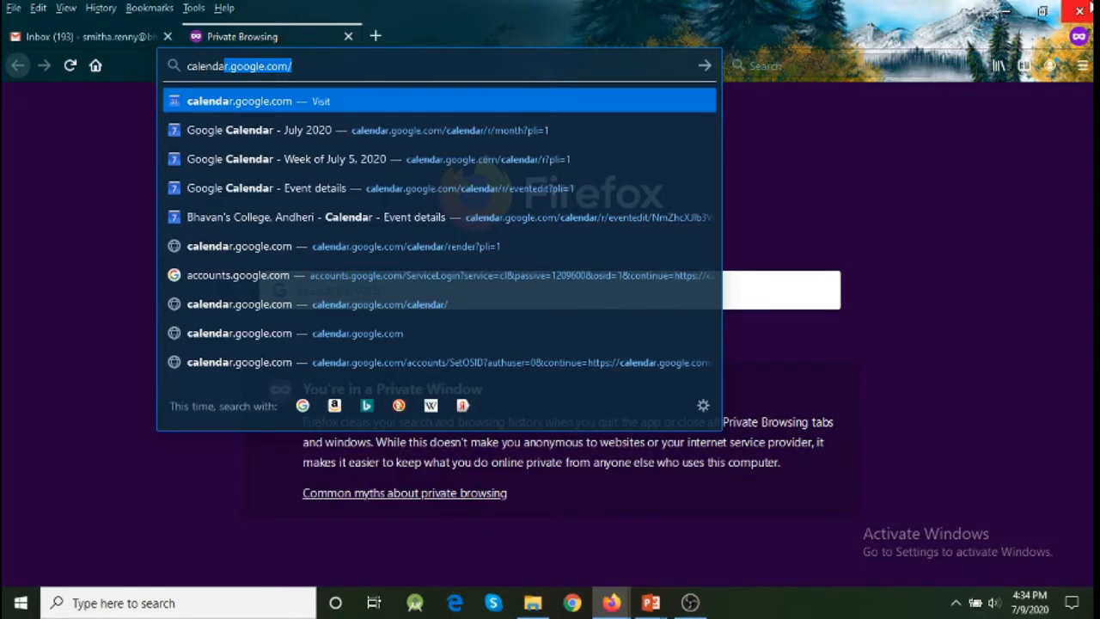
key(End)
key(Return)
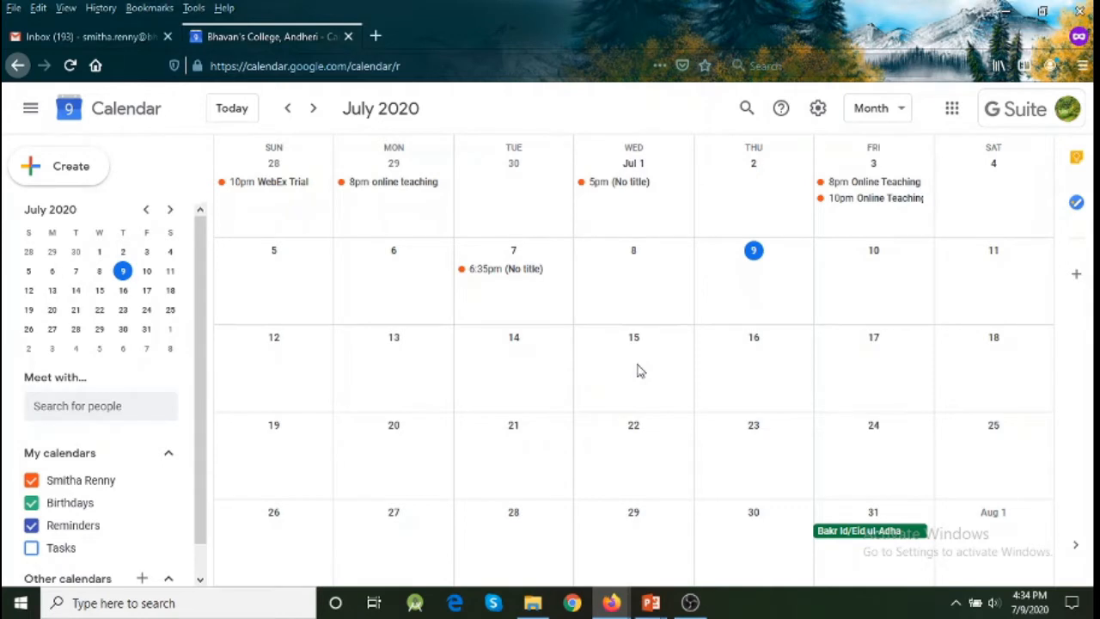
Step: Start a COD event on July 15, 2020 from 11:00am to 12:00pm and add Google Meet video conferencing to it
click(637, 370)
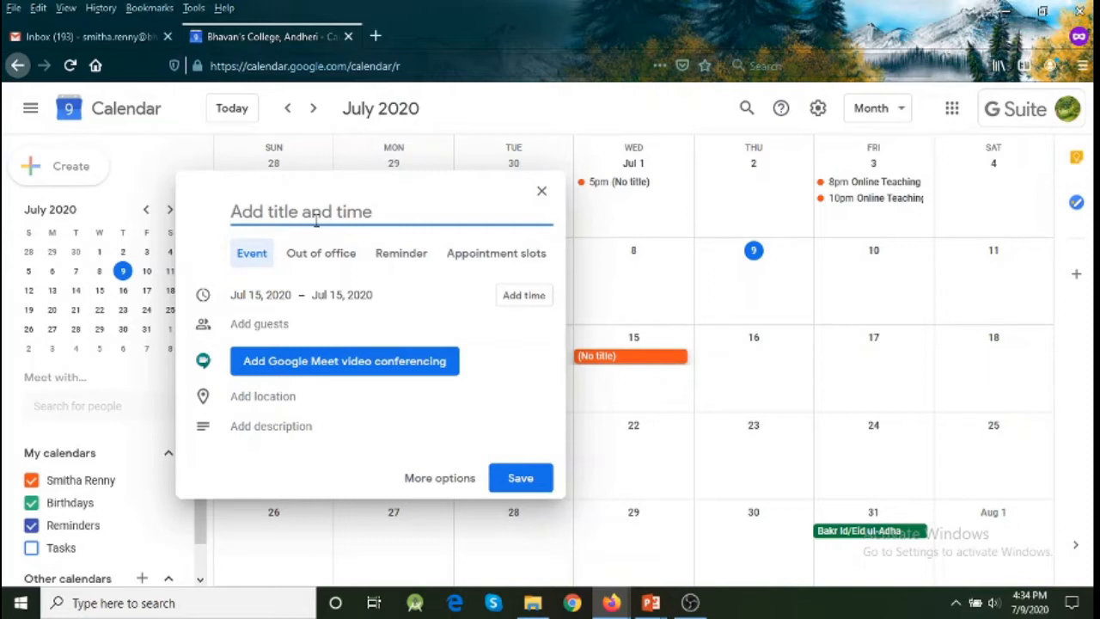
text(COD)
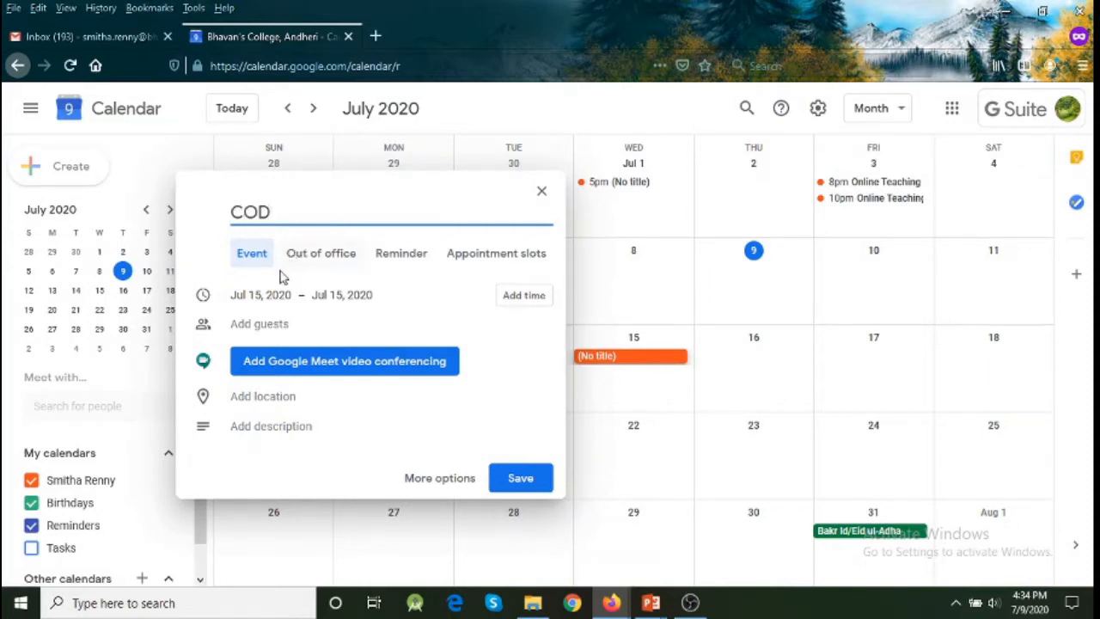
click(525, 296)
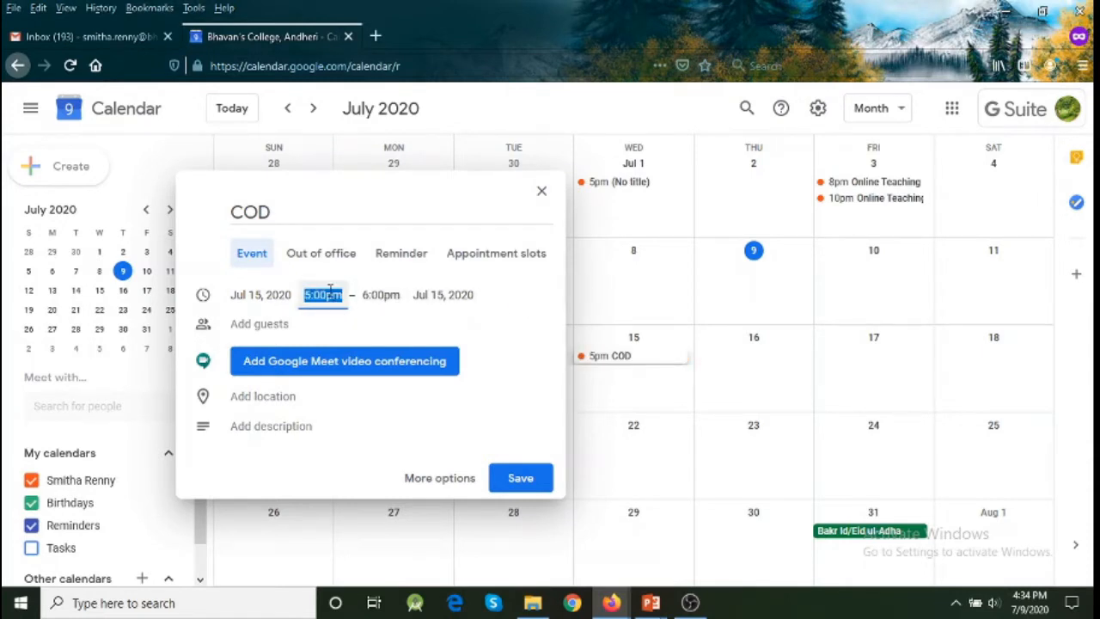
click(334, 295)
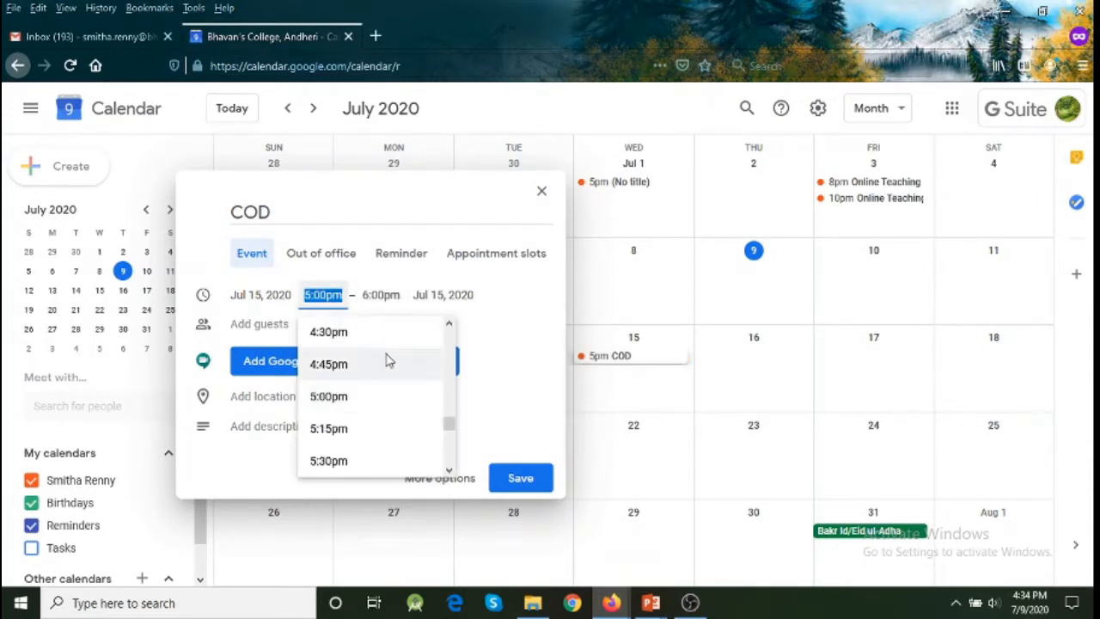
drag(451, 430, 447, 388)
click(389, 384)
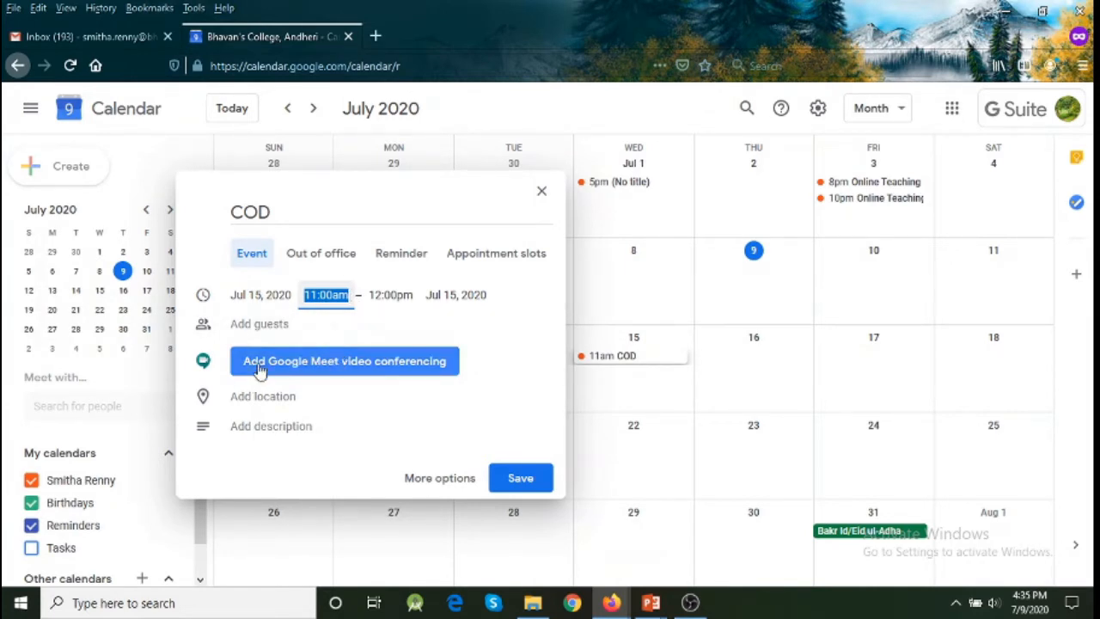
click(432, 374)
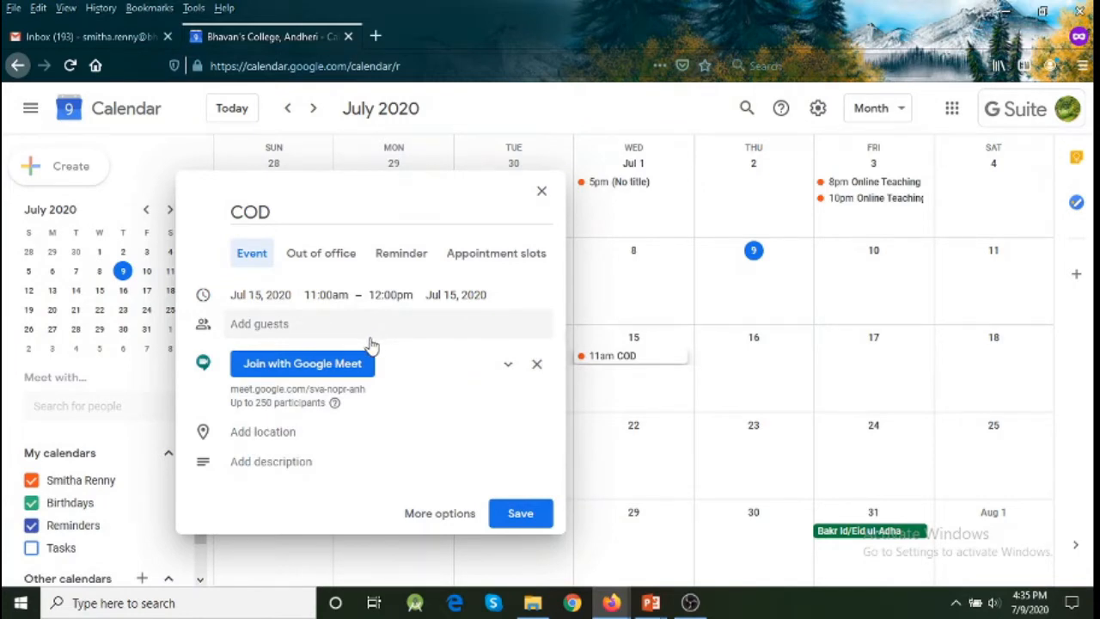
Step: In the event's full options, set a custom weekly recurrence on Monday, Wednesday and Friday, ending on Oct 14, 2020
click(437, 514)
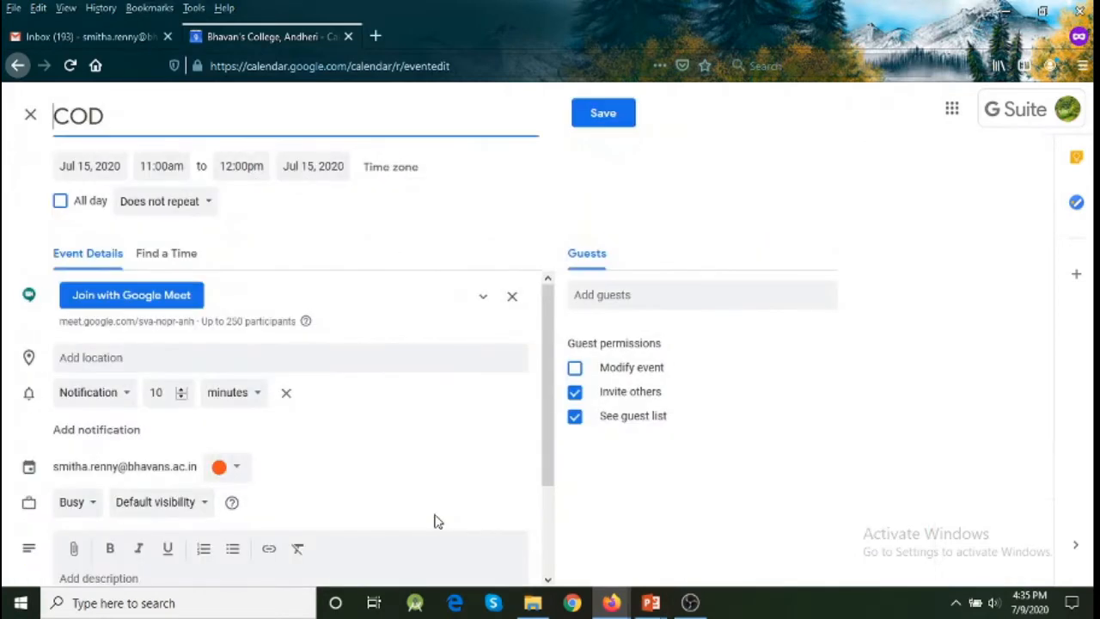
click(184, 205)
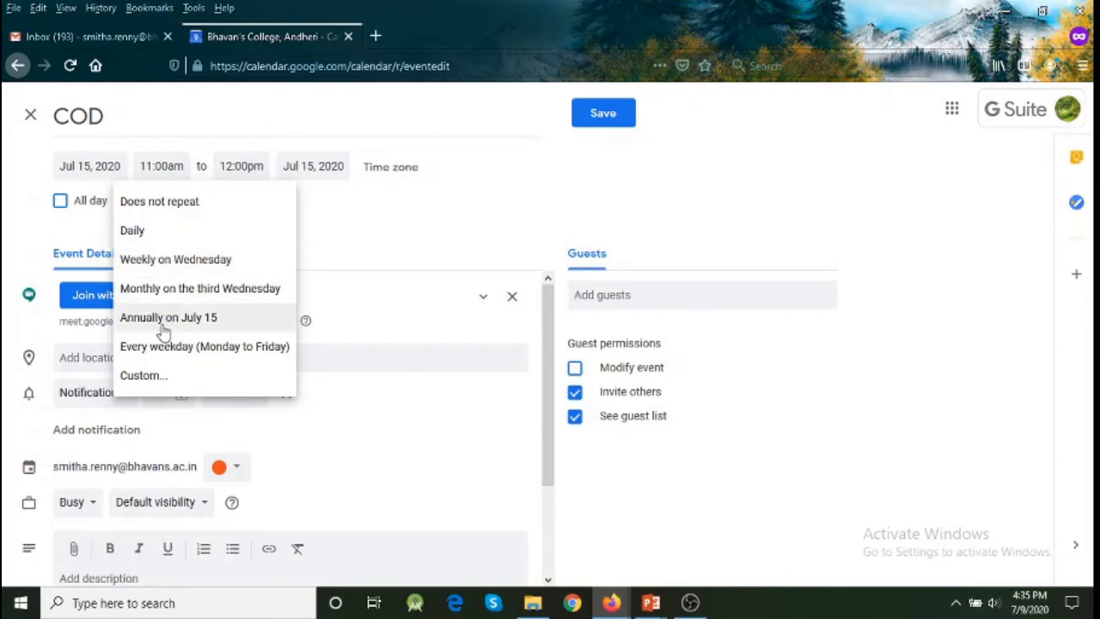
click(157, 378)
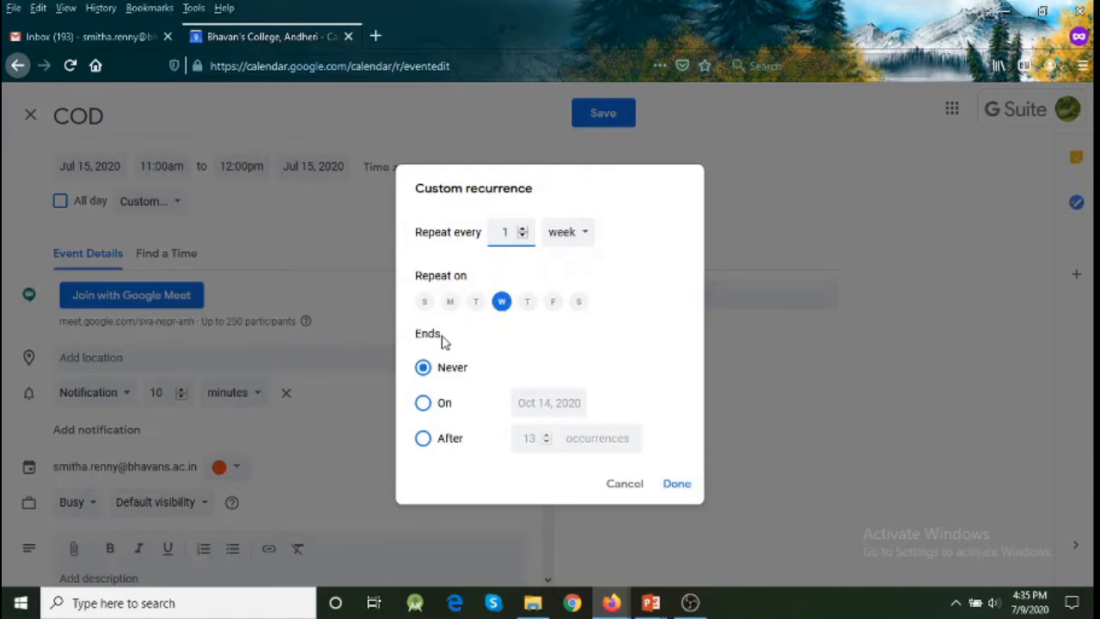
click(423, 404)
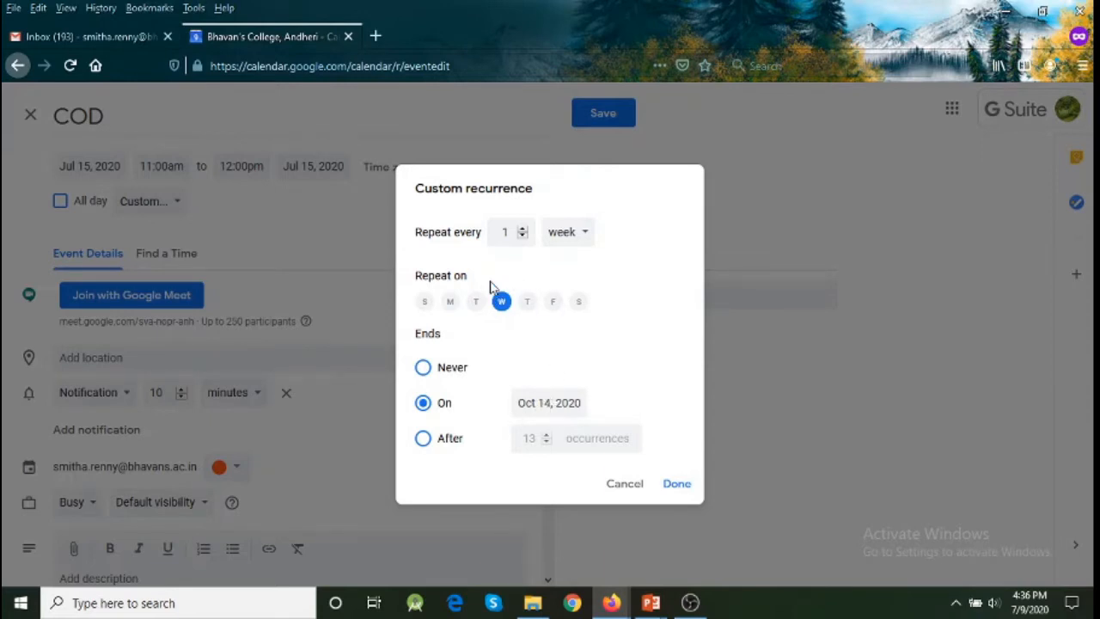
click(451, 301)
click(554, 303)
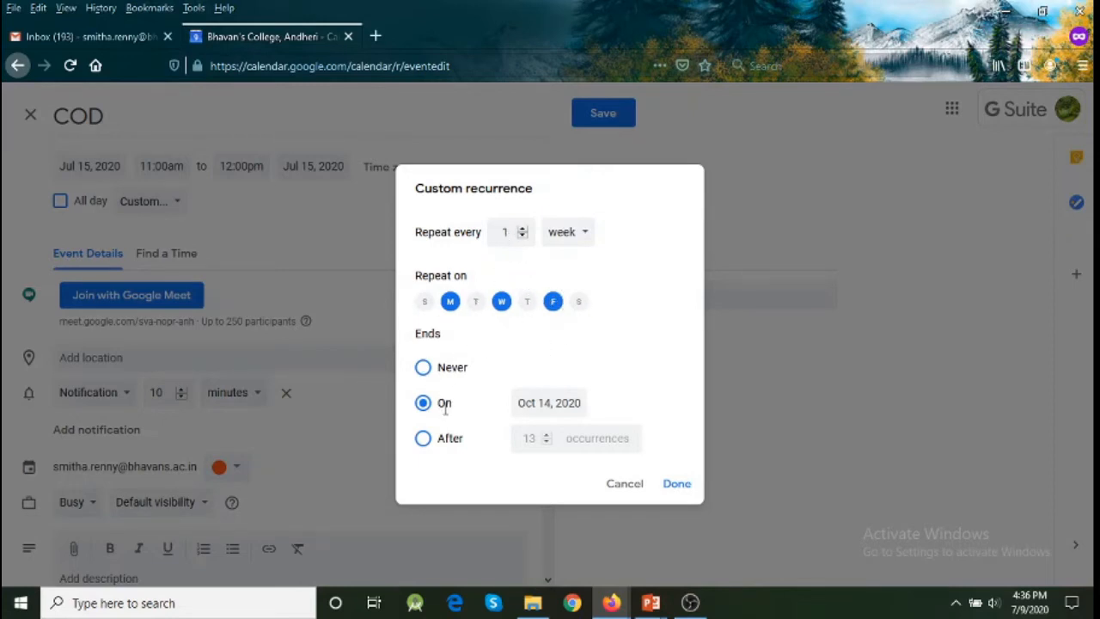
click(688, 485)
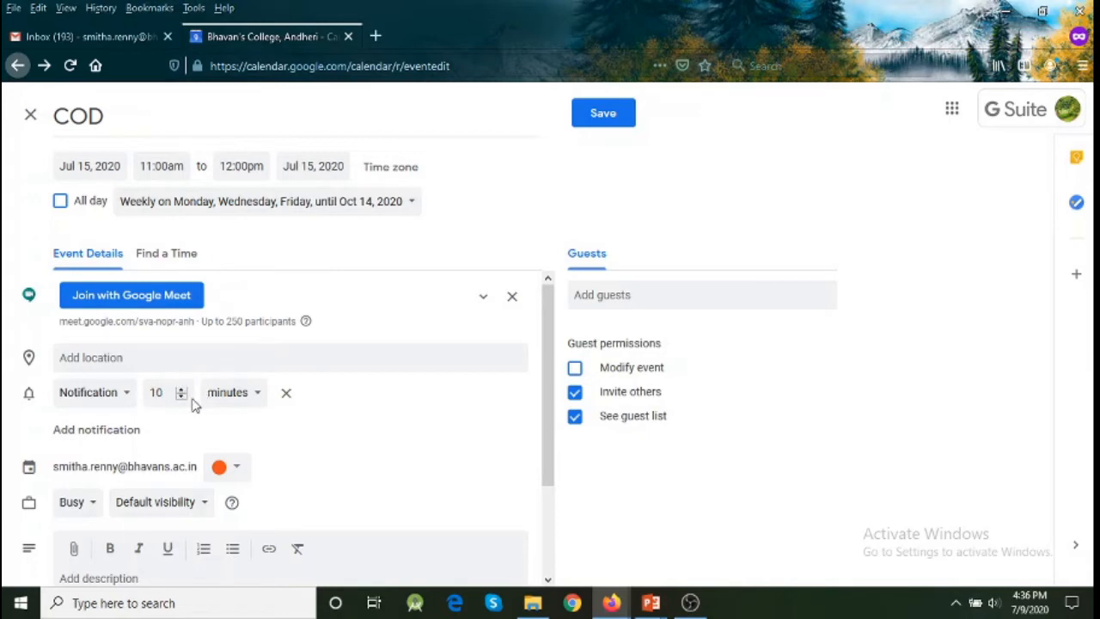
Step: Look over the remaining COD event details and save the event
scroll(215, 440, down, 2)
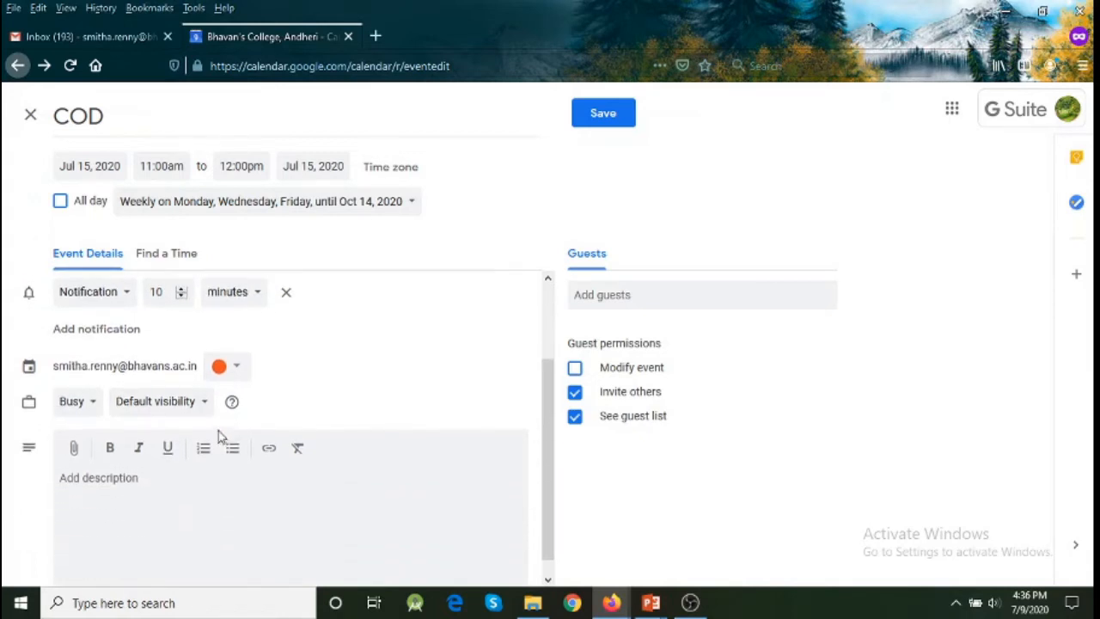
scroll(216, 437, up, 2)
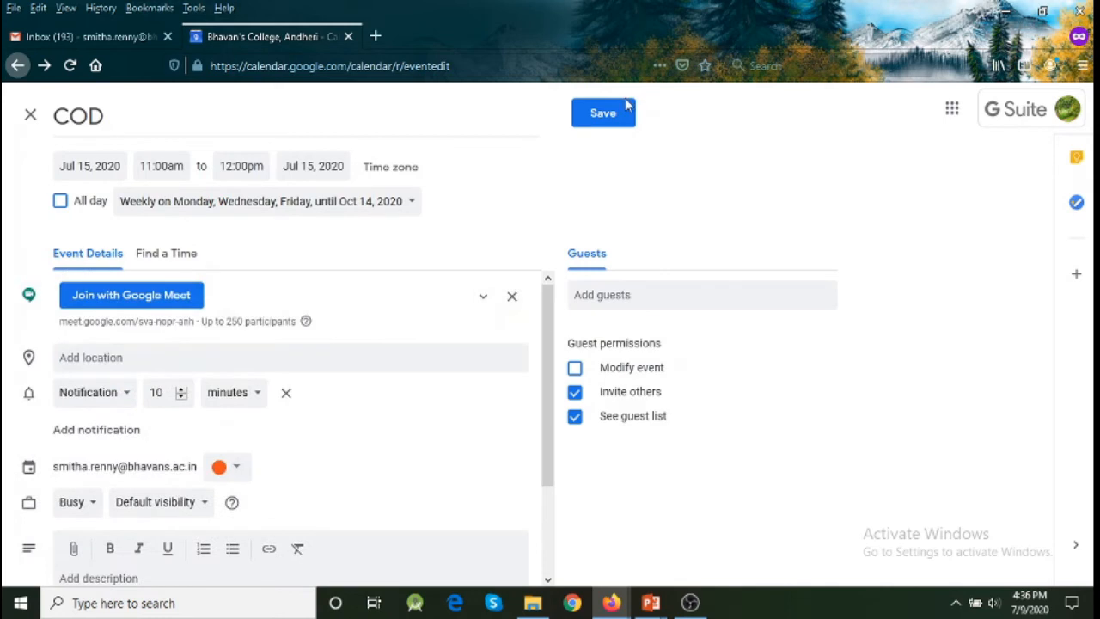
click(602, 118)
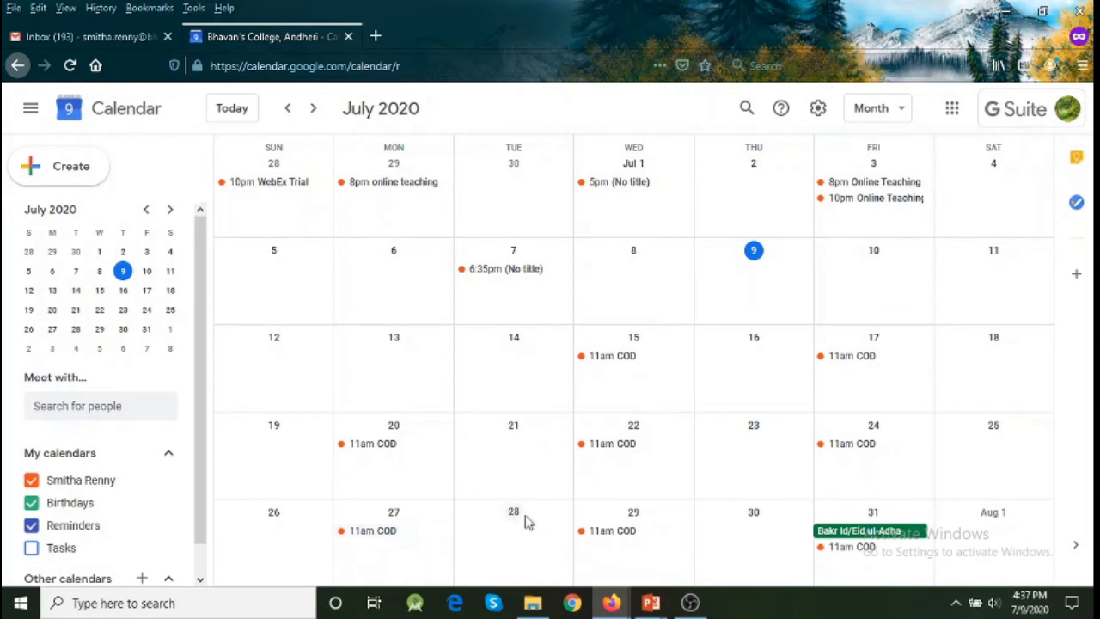
Step: Check the recurring COD sessions month by month through October 2020, and return to July
scroll(926, 541, down, 1)
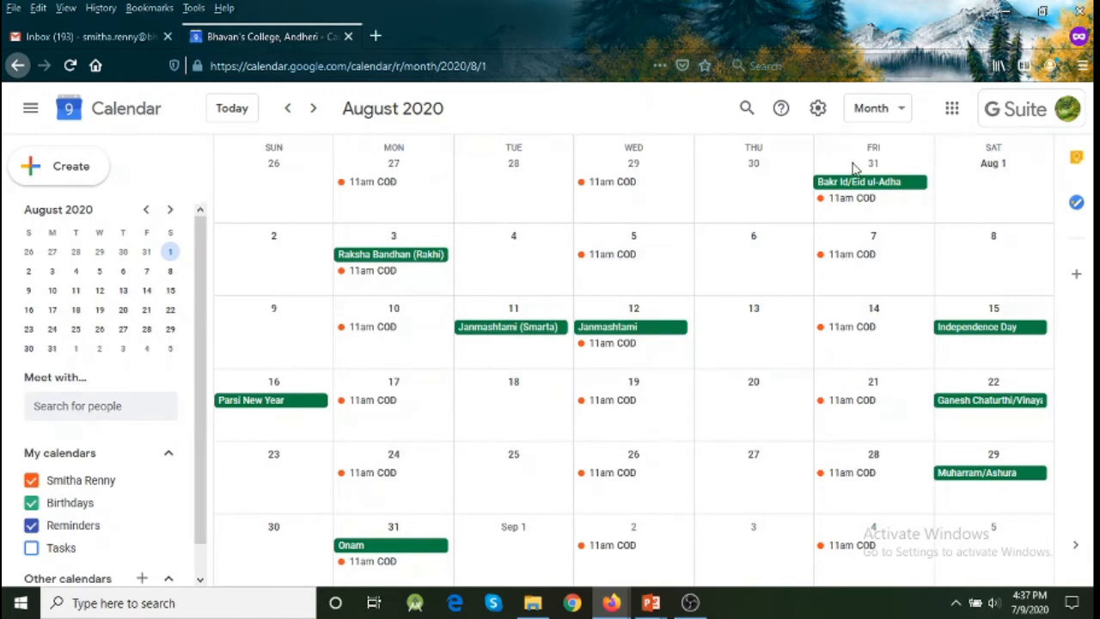
scroll(842, 393, down, 1)
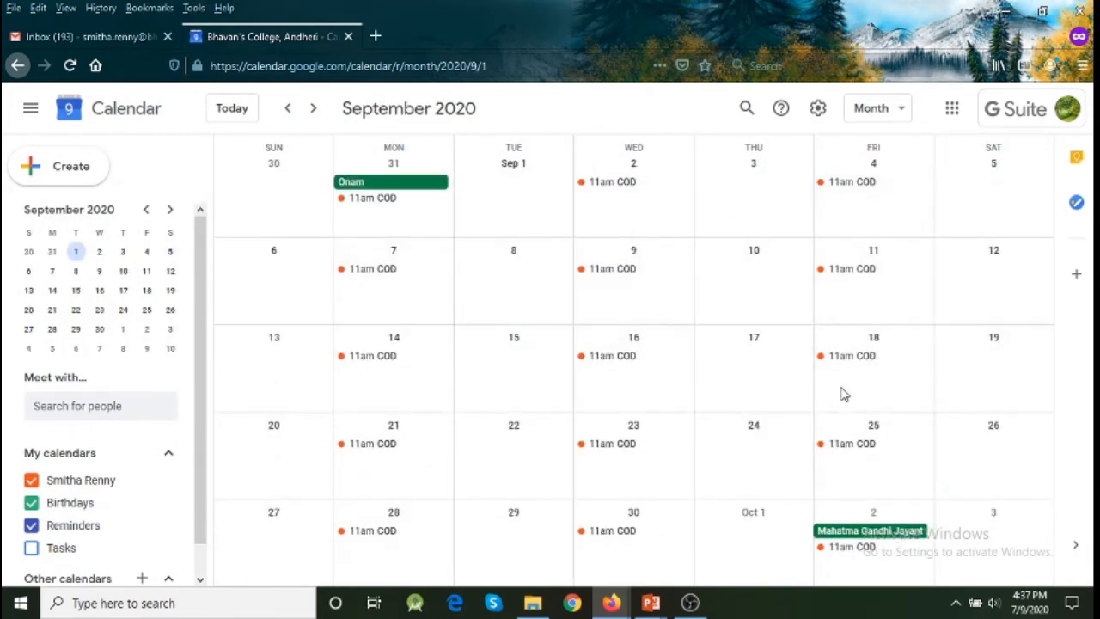
scroll(842, 393, down, 1)
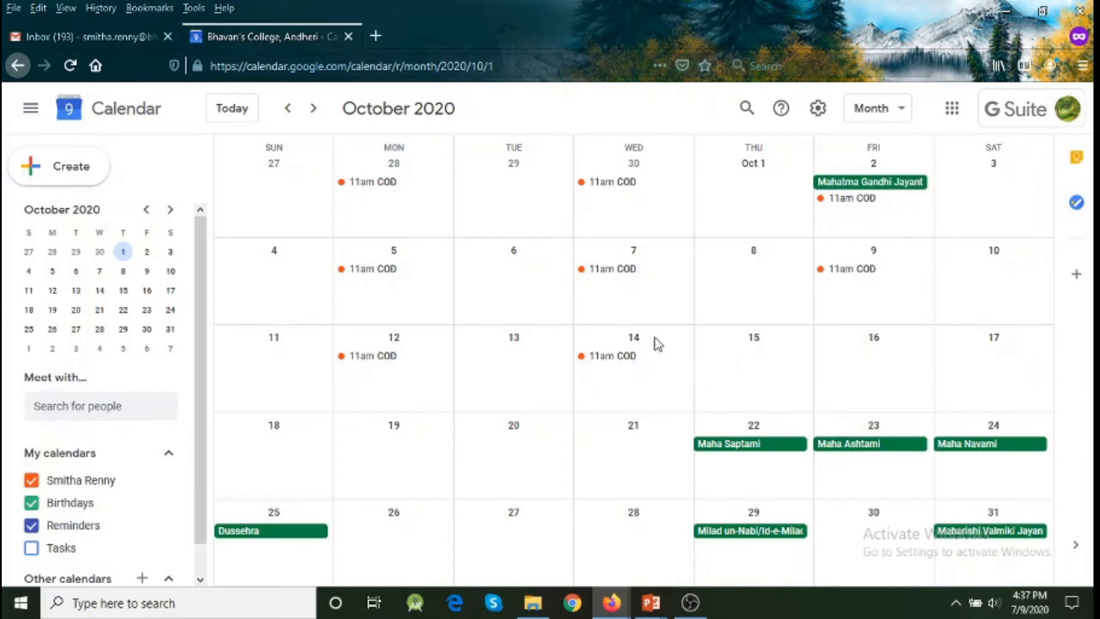
scroll(656, 344, up, 1)
scroll(658, 343, up, 1)
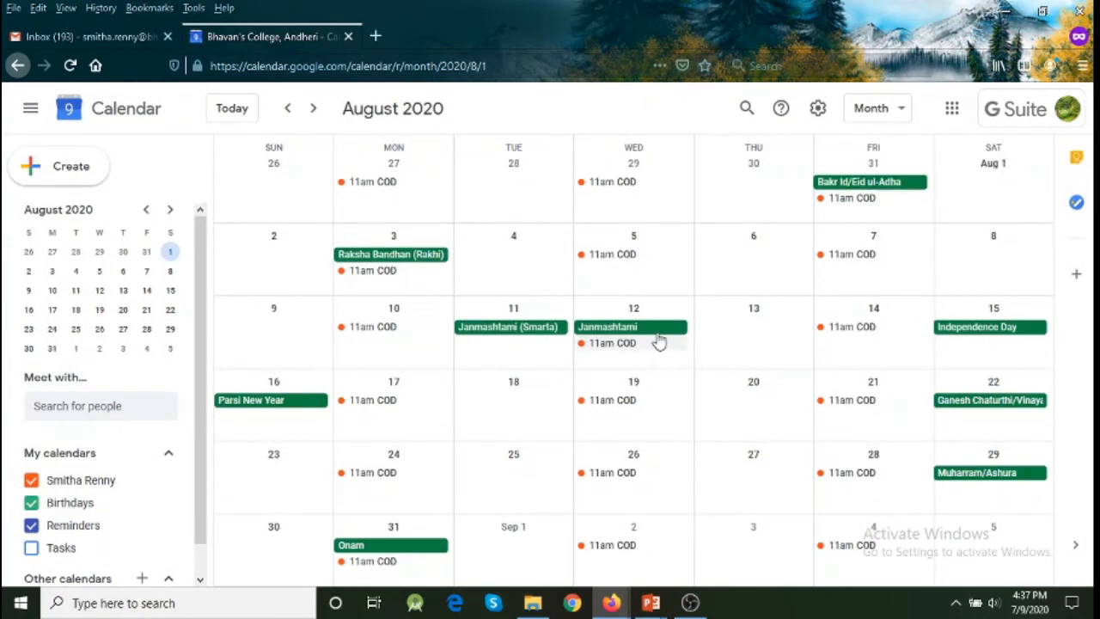
scroll(696, 277, up, 1)
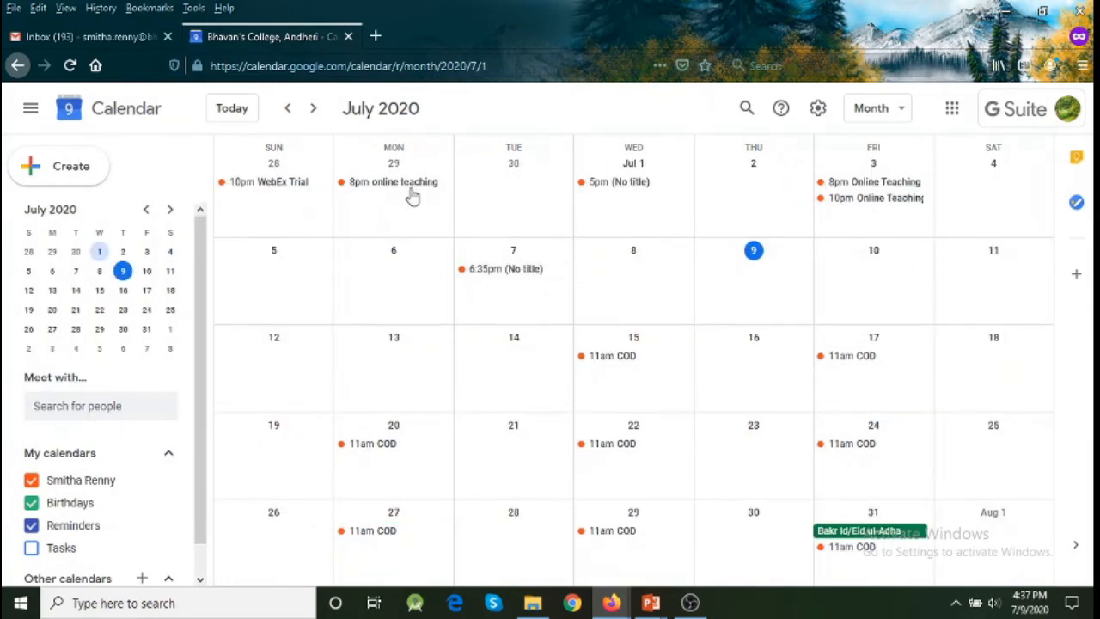
Step: Copy the Google Meet link from the July 15 COD event into a new Notepad document, and return to the month view
click(608, 361)
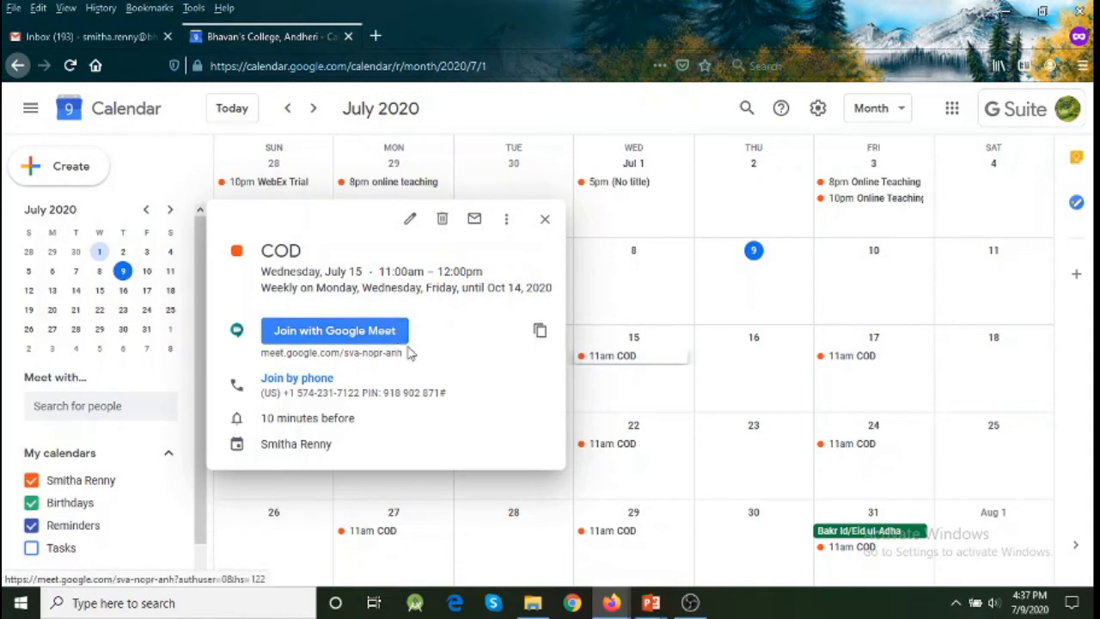
click(539, 334)
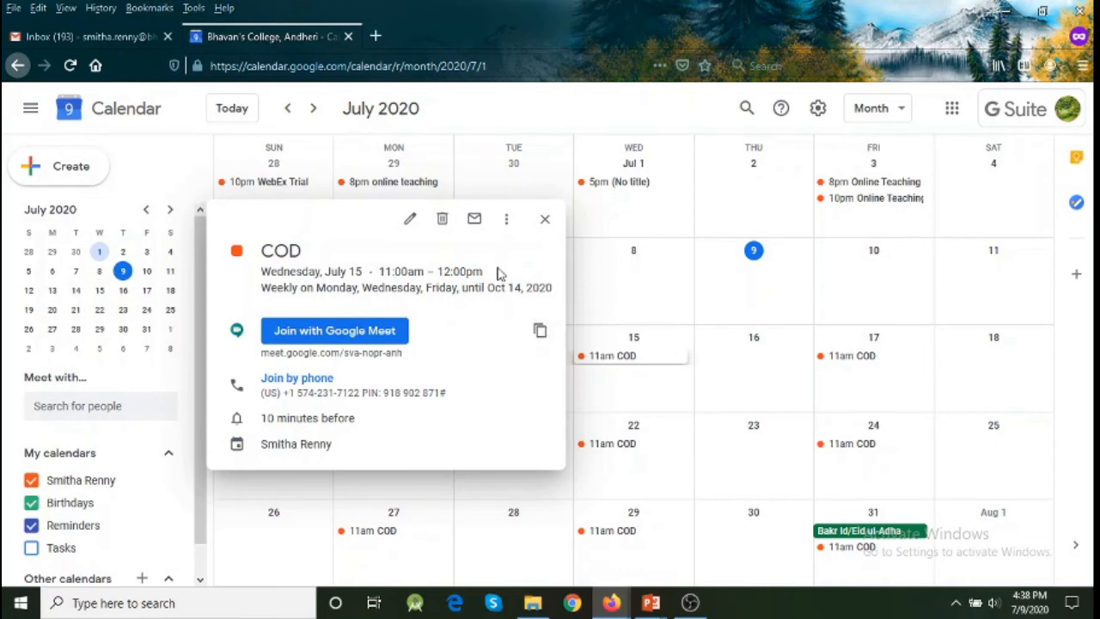
click(305, 611)
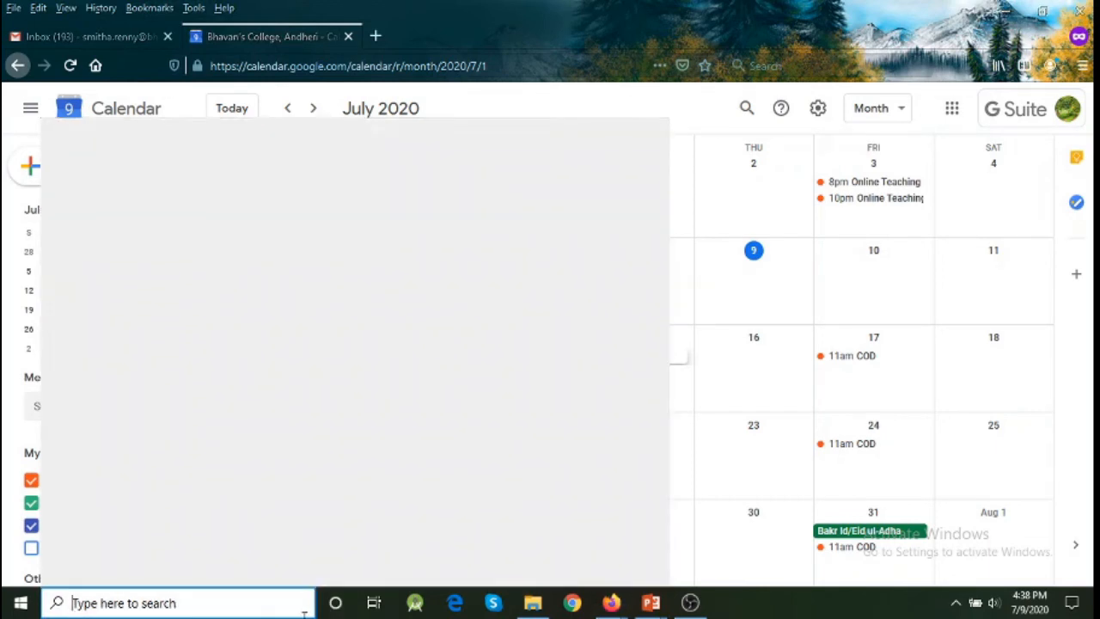
text(notepad)
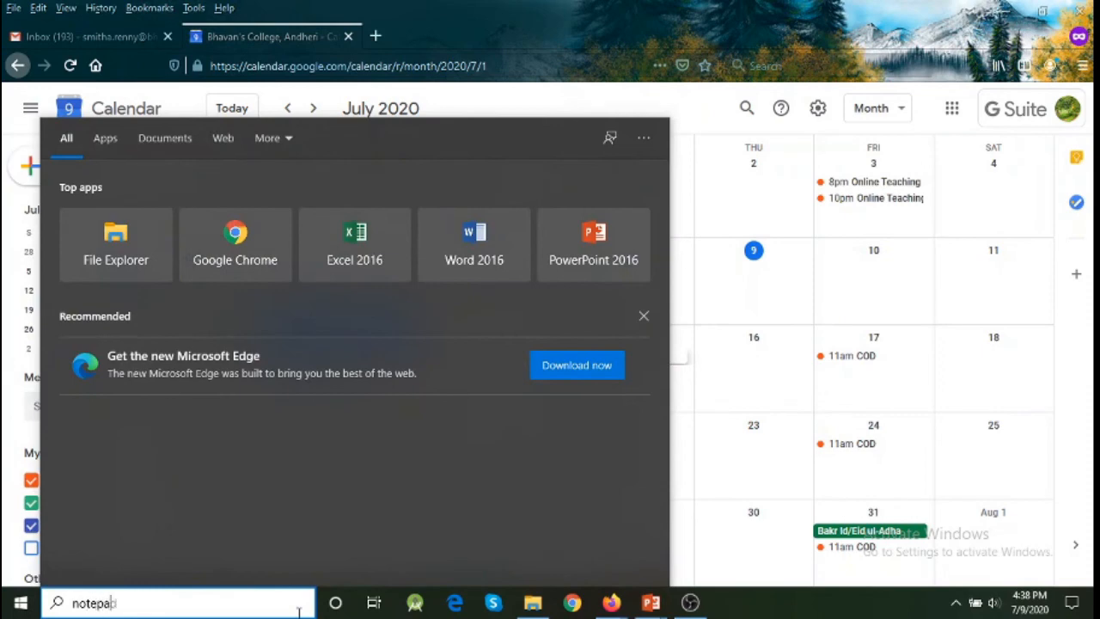
key(Return)
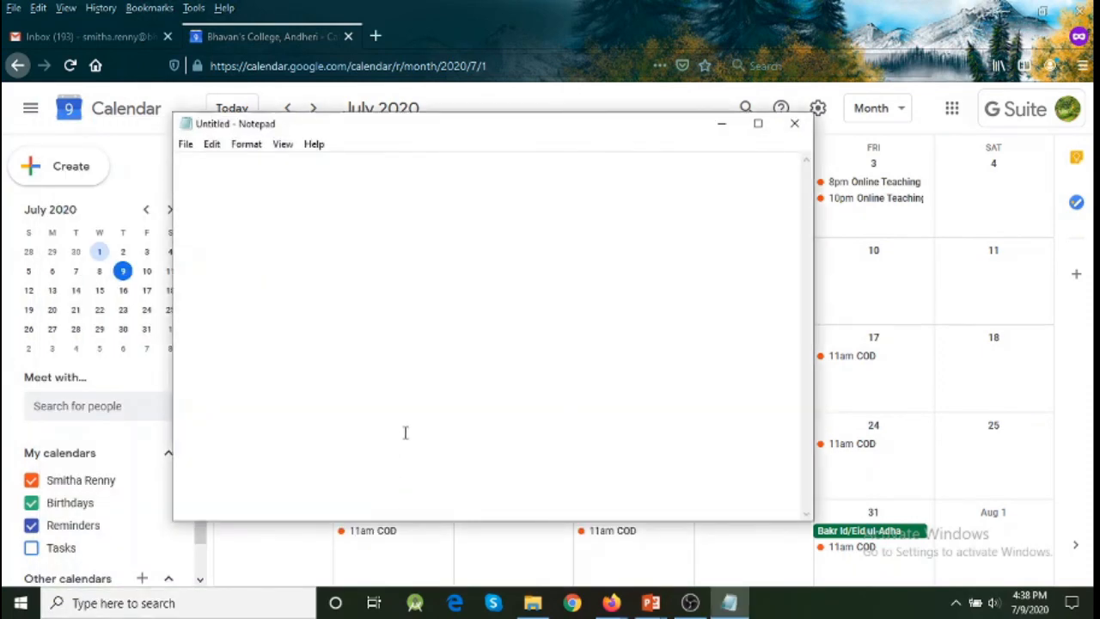
key(ctrl+v)
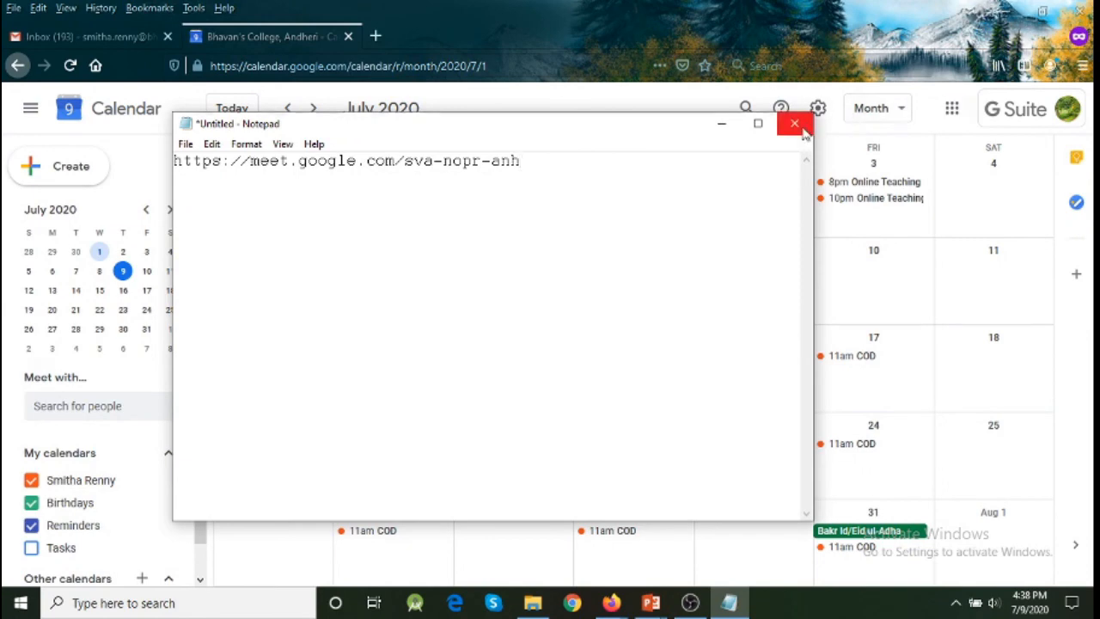
click(722, 125)
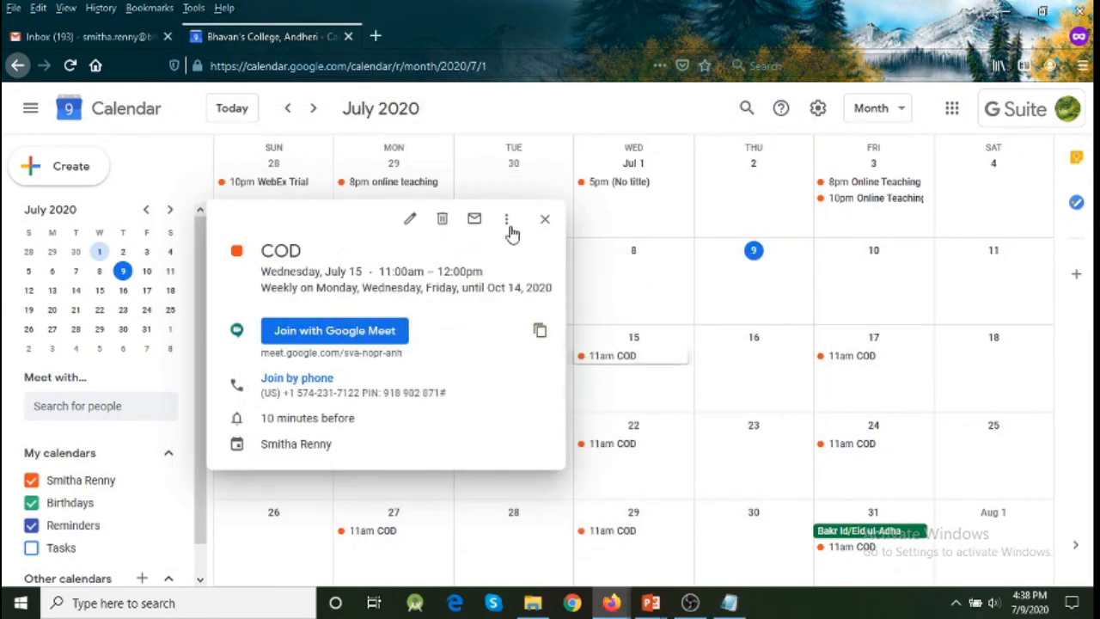
click(545, 219)
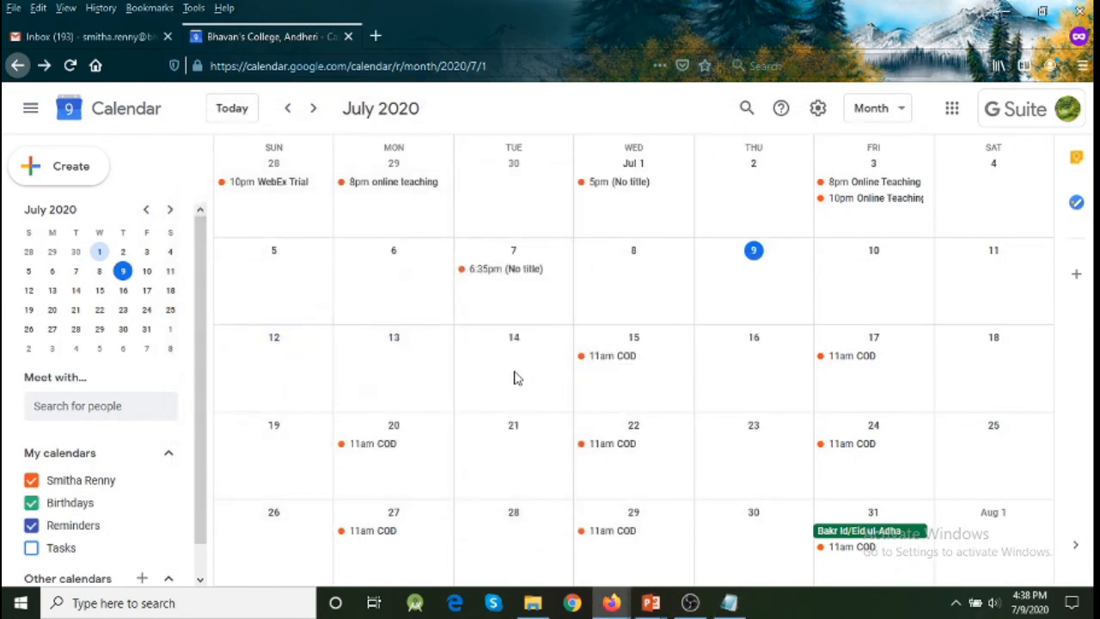